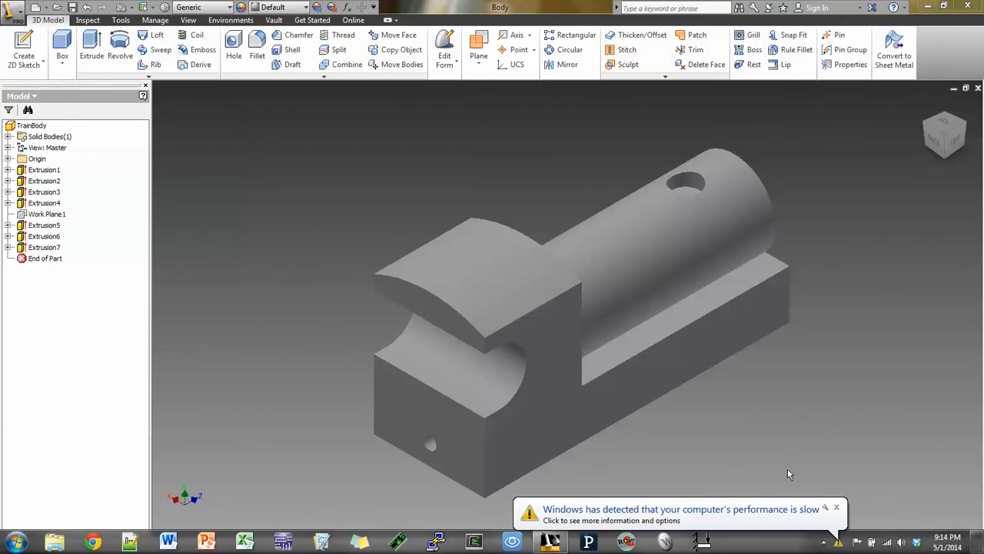
Place a hole on the body's left side face, 1.000 in from the rear vertical edge and 0.500 in from the bottom edge
left_click(837, 508)
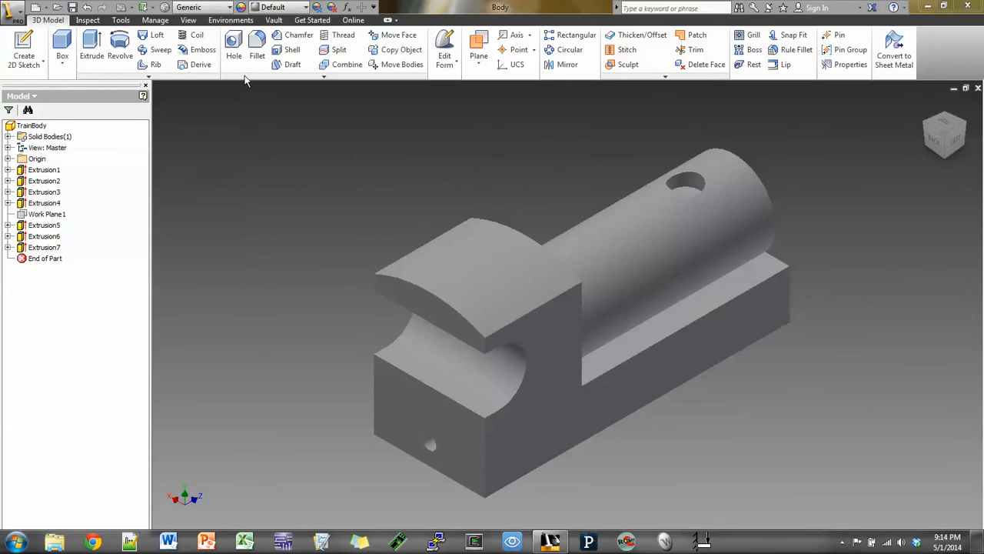
left_click(236, 51)
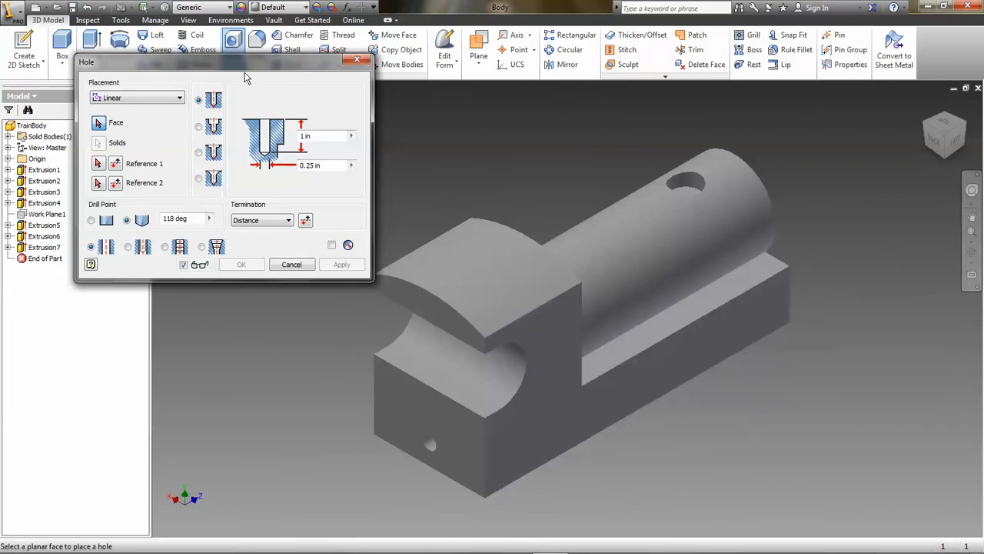
left_click_drag(244, 71, 229, 110)
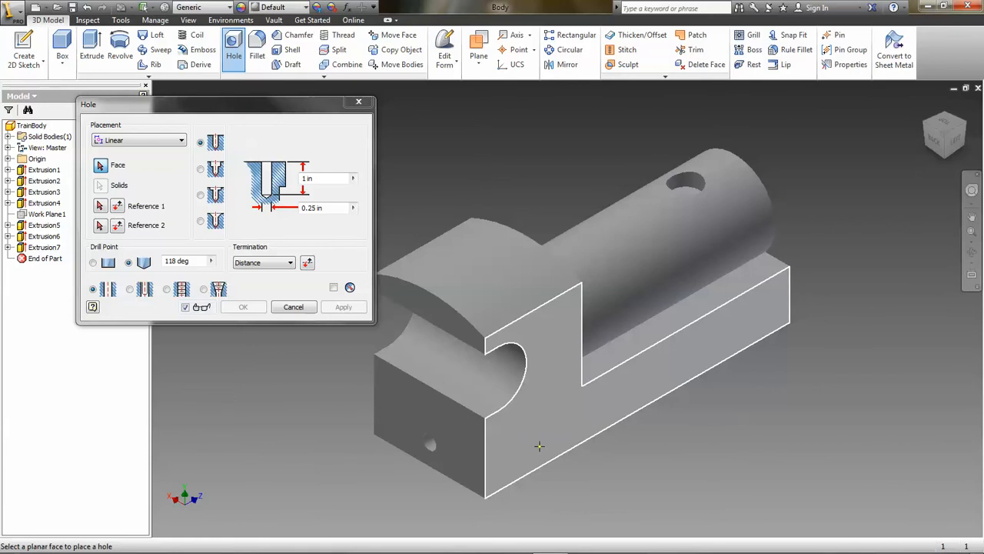
left_click(572, 429)
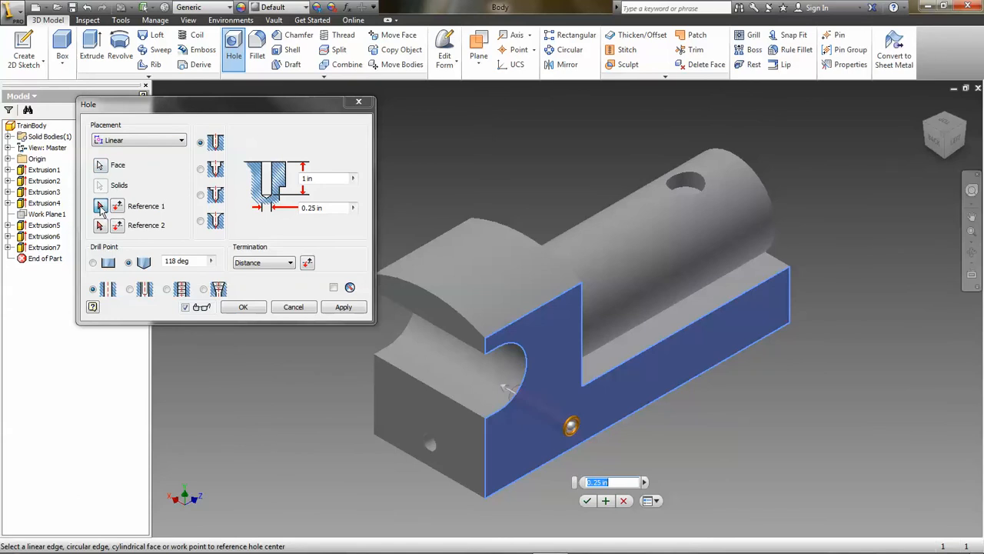
left_click(486, 471)
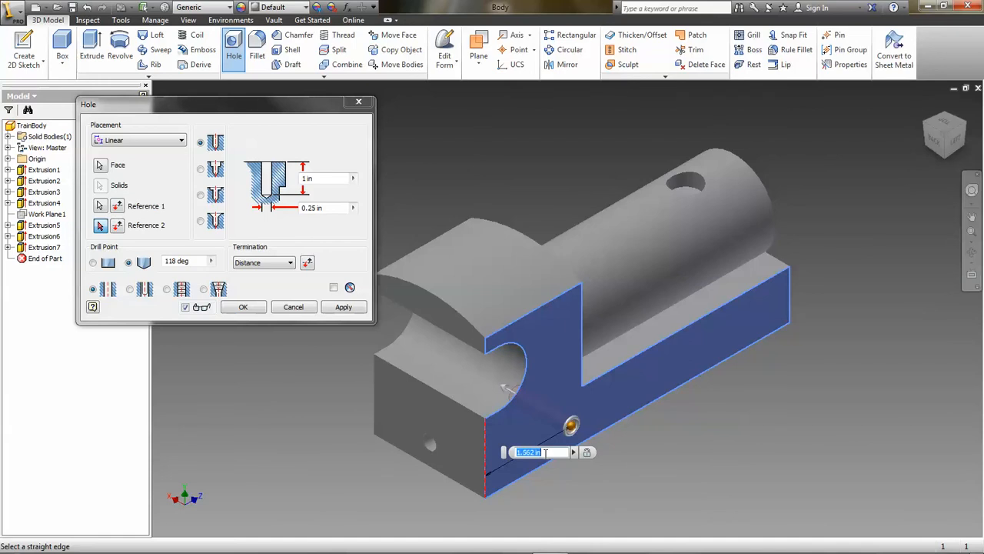
type("1.000")
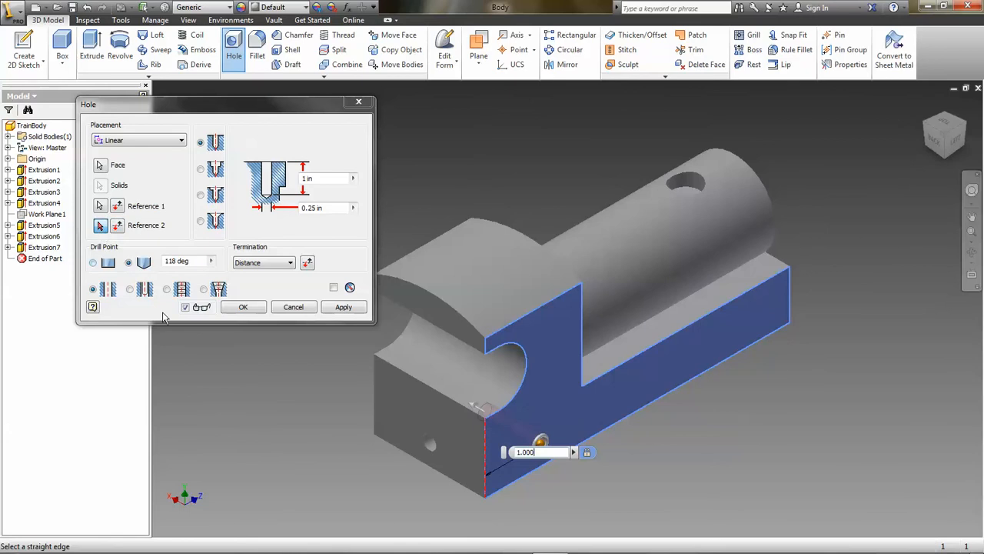
left_click(517, 480)
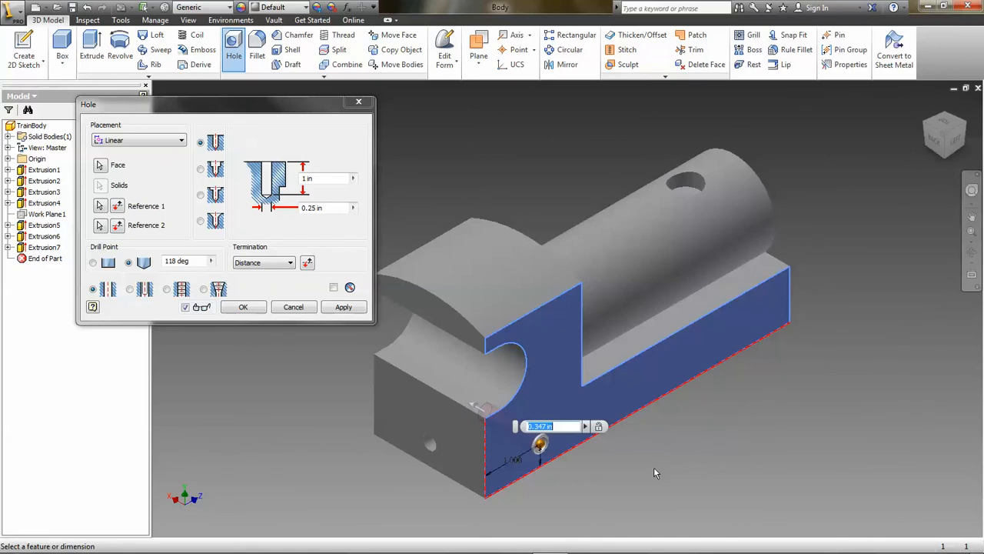
type(".500")
key("Tab")
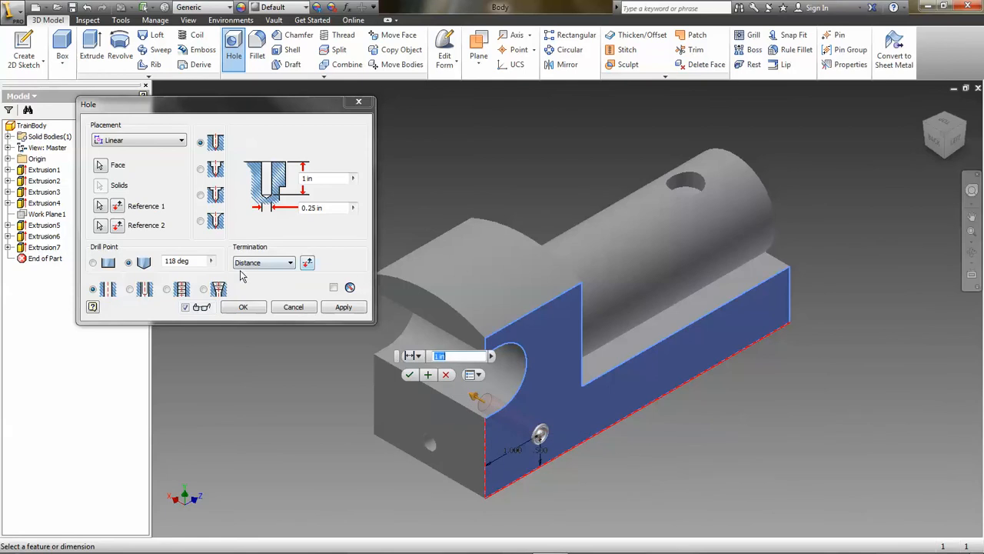
Make the hole a tapped 1/4-20 UNC hole with 0.875 in drill depth and 0.875 in thread depth, and create it
left_click(166, 290)
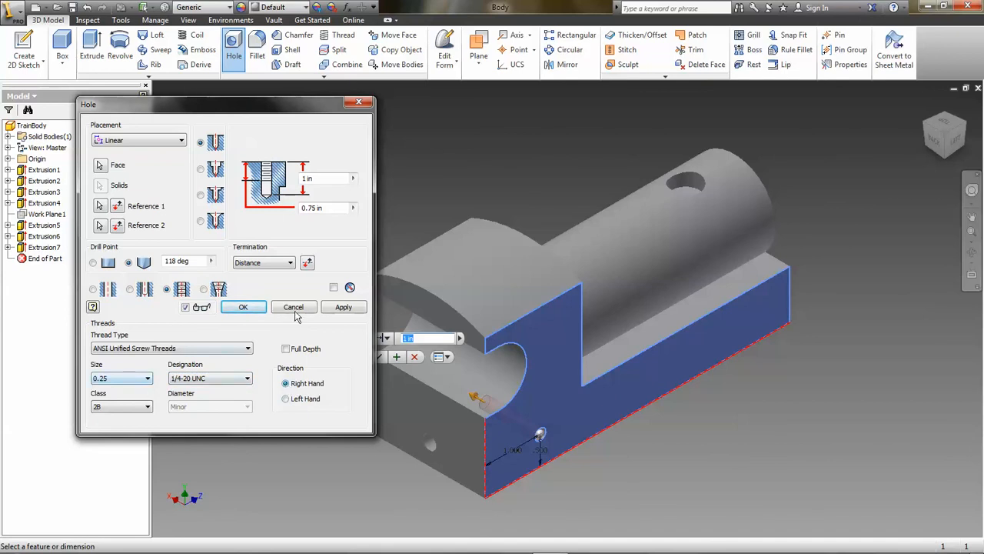
left_click(307, 177)
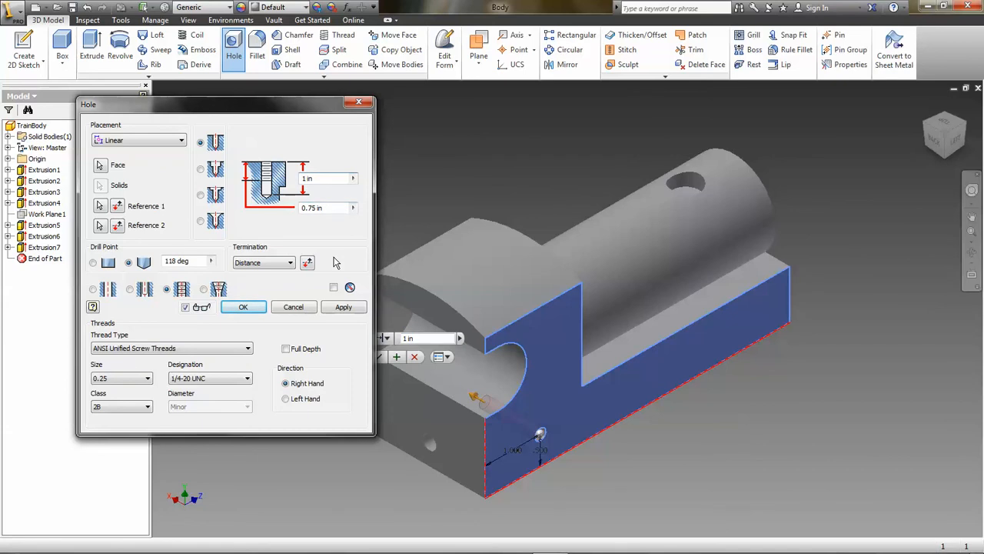
key("BackSpace")
type(".875")
key("Tab")
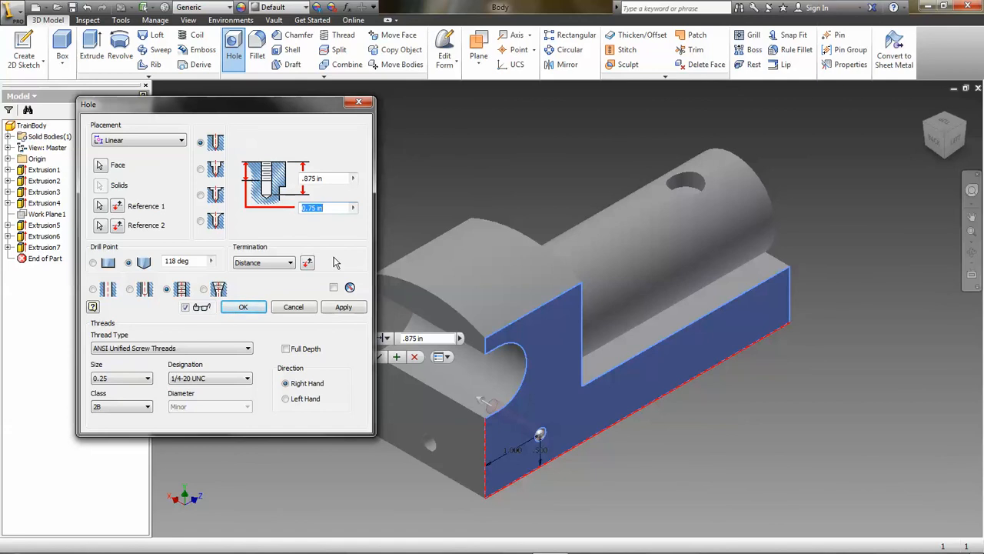
key("Left")
type("8")
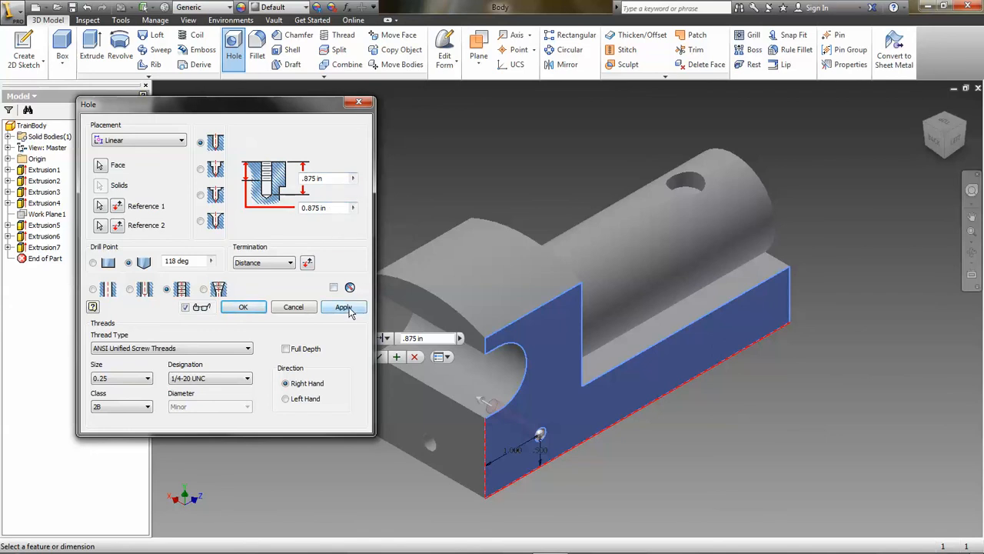
left_click(244, 308)
Add a second 1/4-20 tapped hole on the left side face, 4.5 in from the rear vertical edge and 0.5 in from the bottom edge
middle_click_drag(758, 454, 748, 432, "shift")
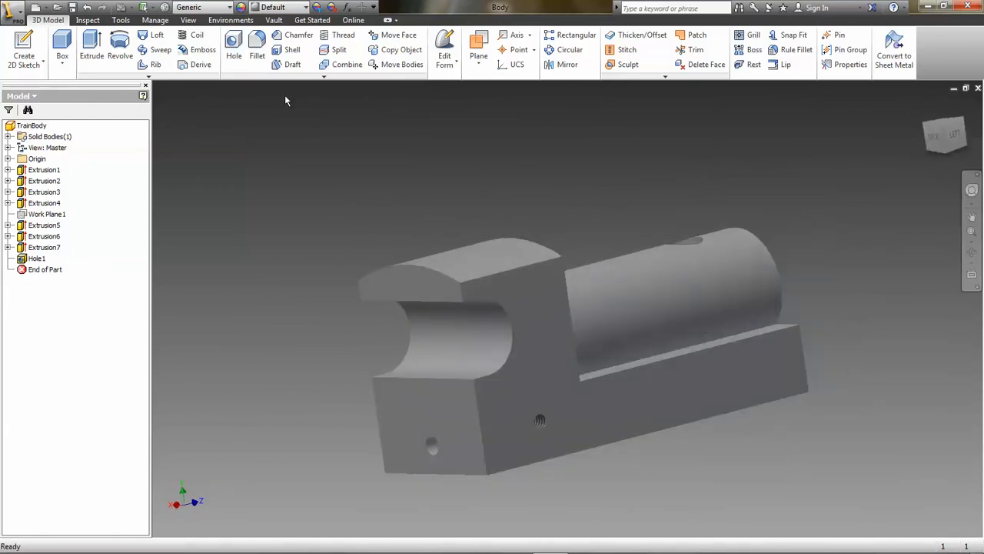
left_click(236, 43)
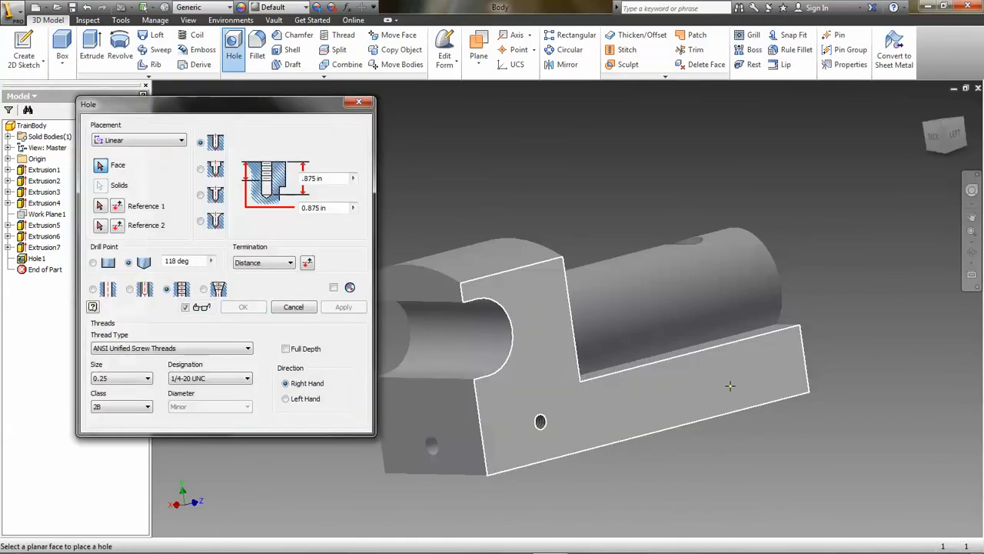
left_click(757, 375)
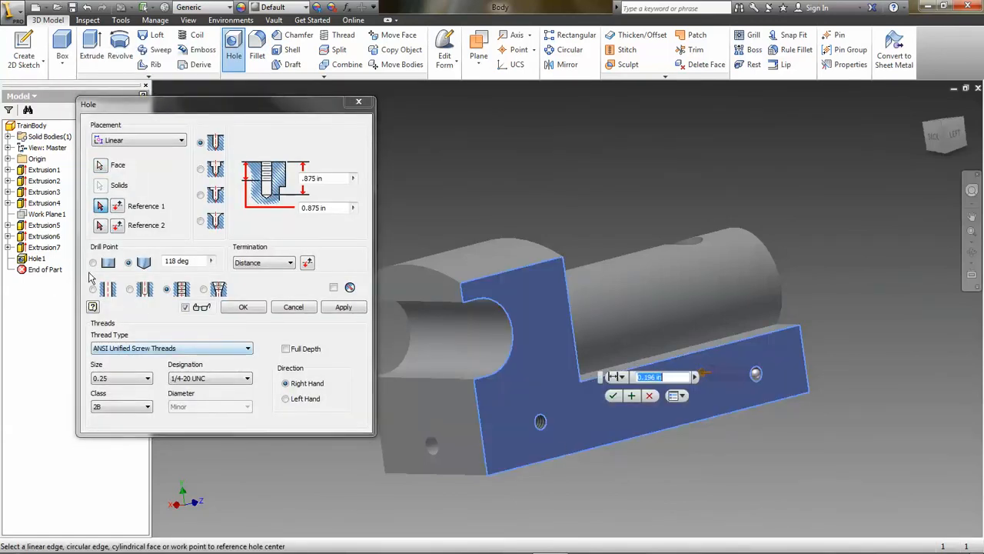
left_click(485, 435)
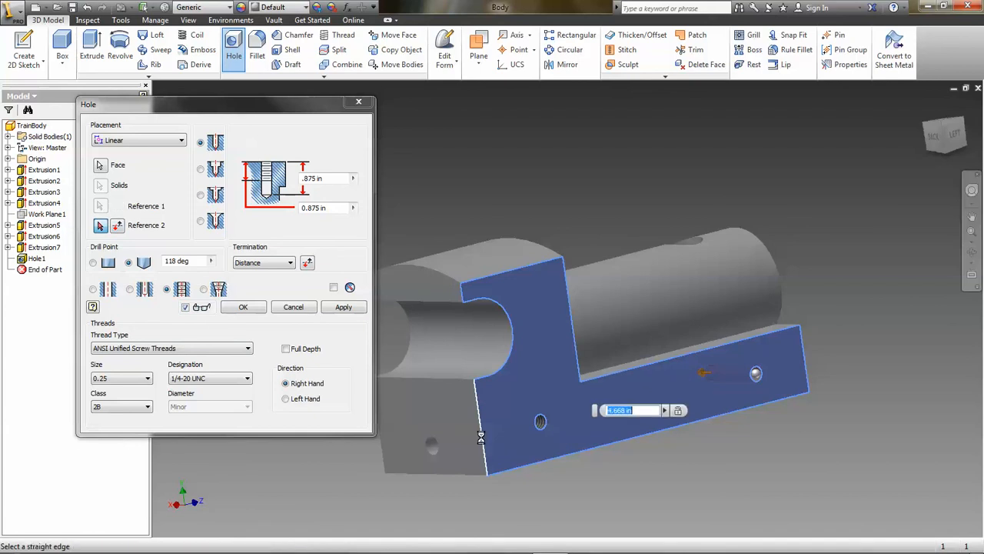
type("4.5")
left_click(610, 447)
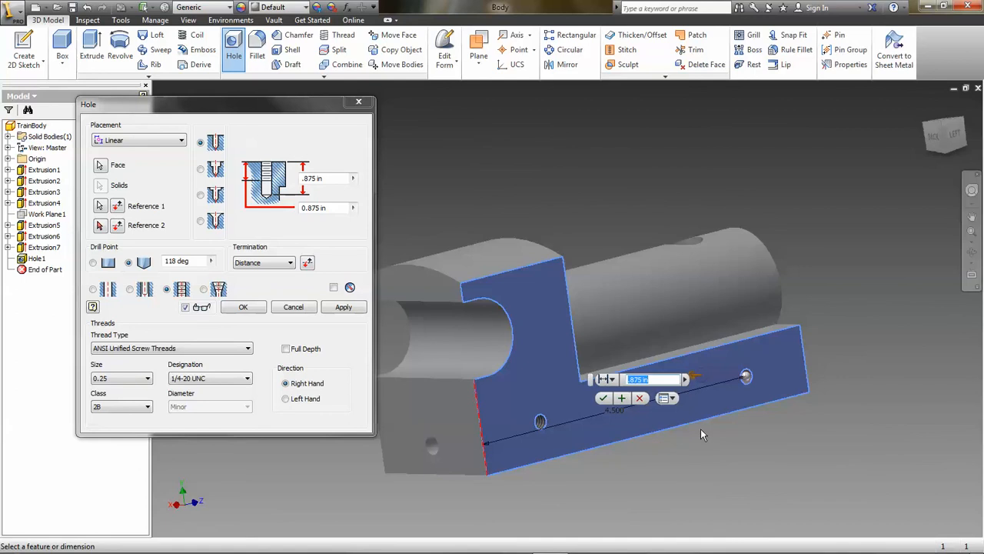
left_click(100, 224)
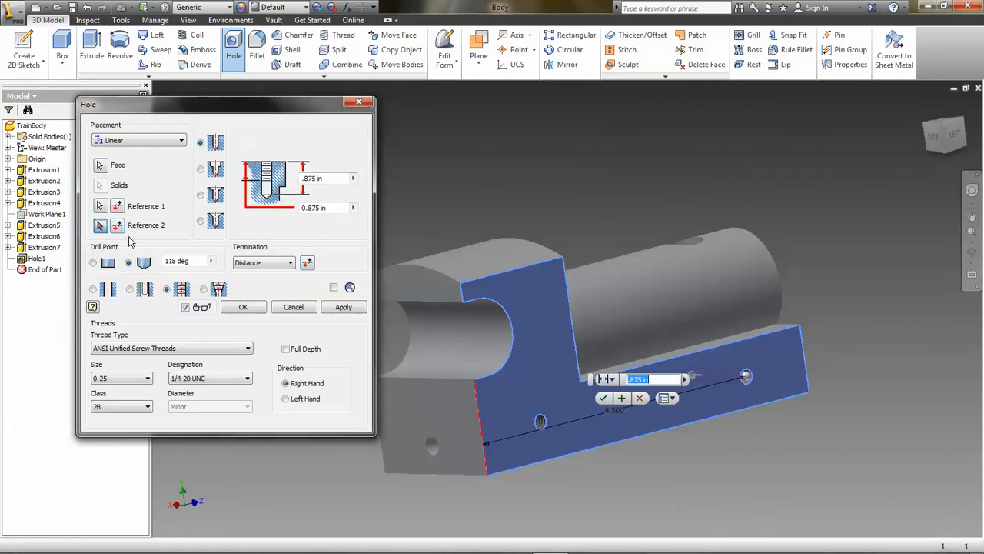
left_click(668, 427)
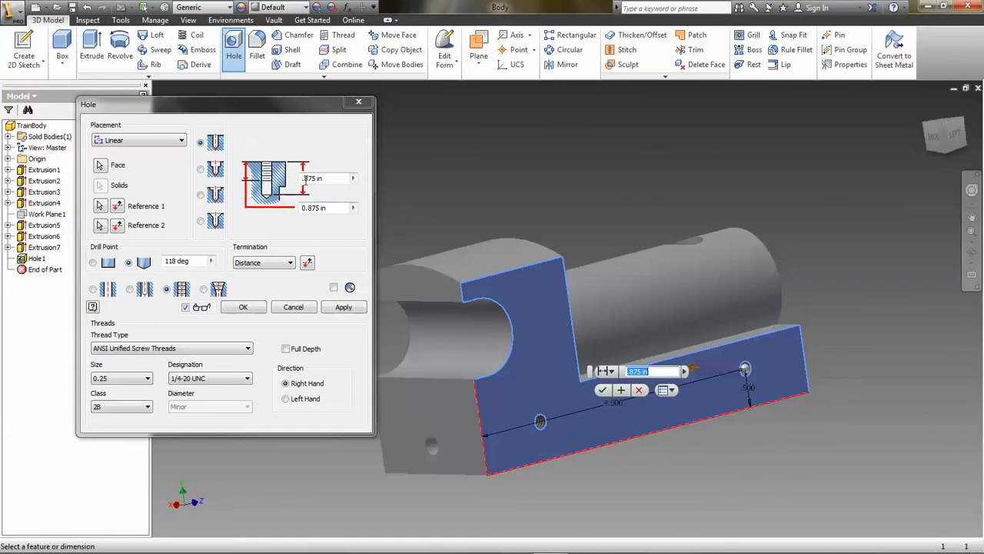
left_click(243, 307)
Start a tapped hole on the body's right side face, positioned 1.0 in from the rear vertical edge
key("F4")
left_click_drag(800, 466, 867, 450)
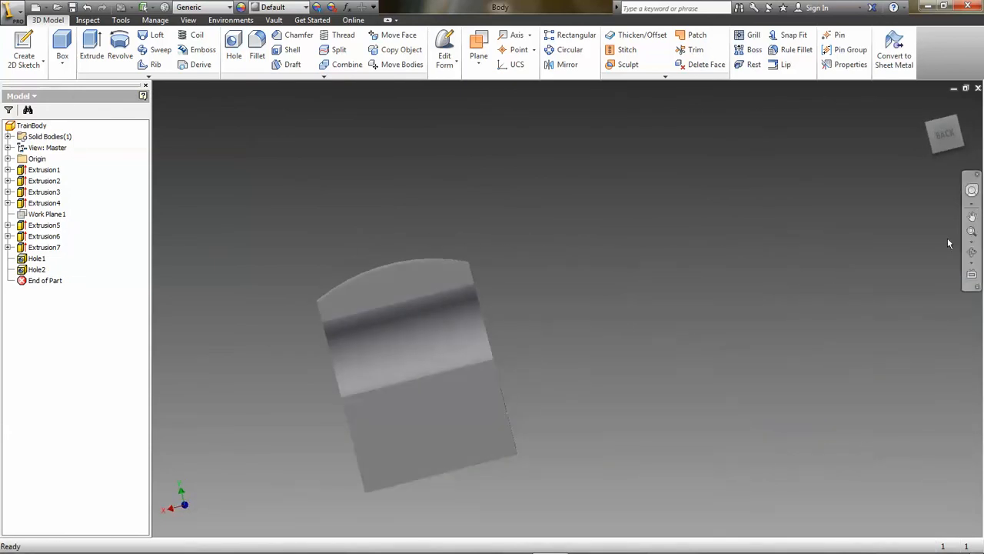
left_click(928, 124)
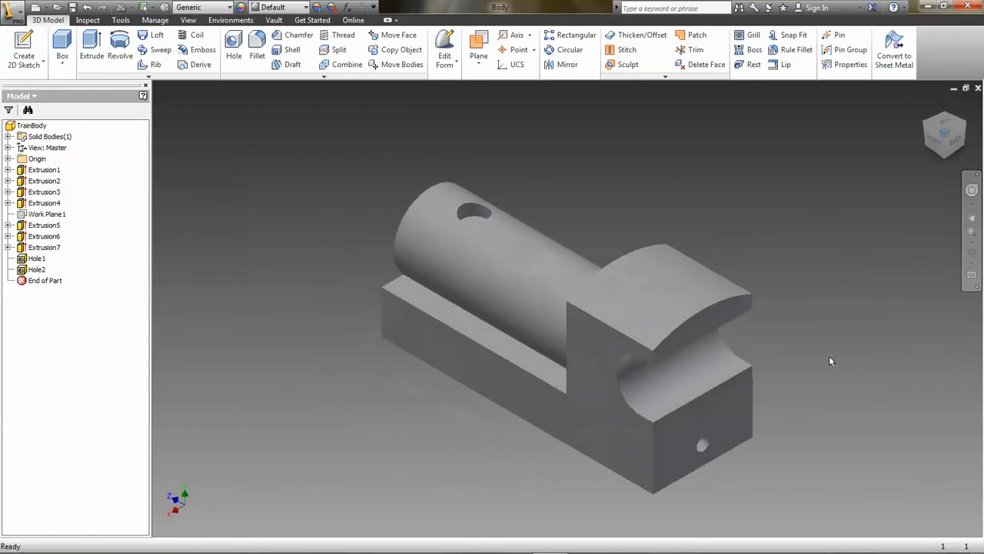
left_click(231, 20)
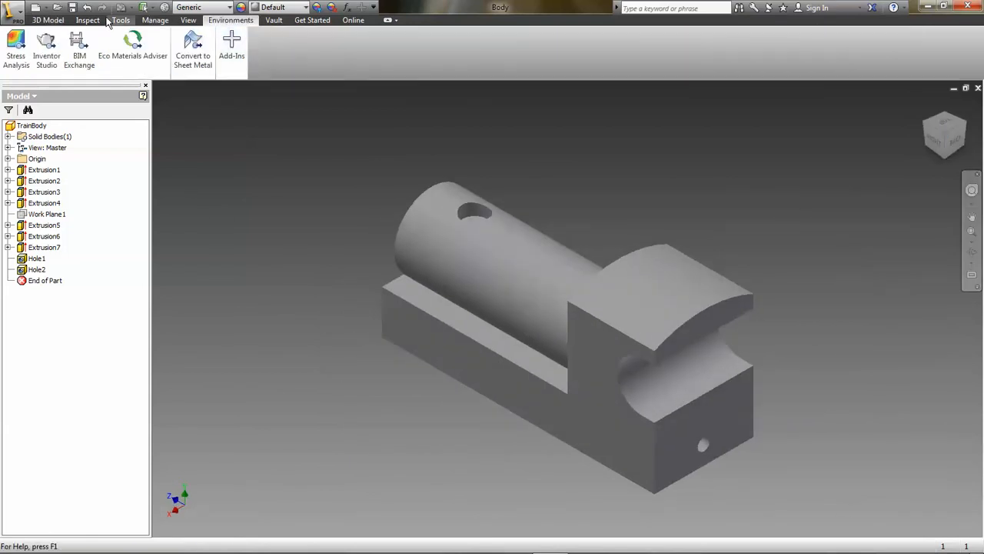
left_click(48, 20)
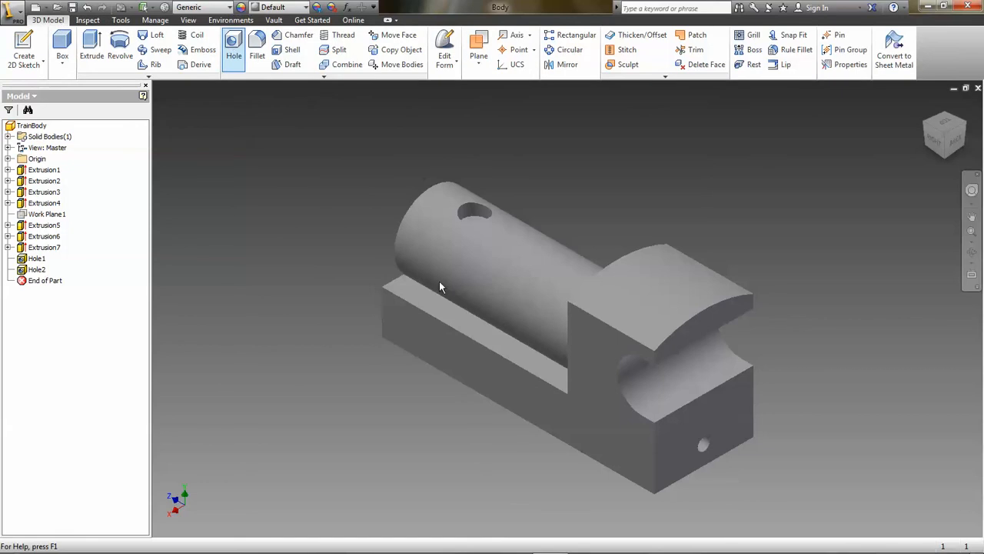
left_click(582, 431)
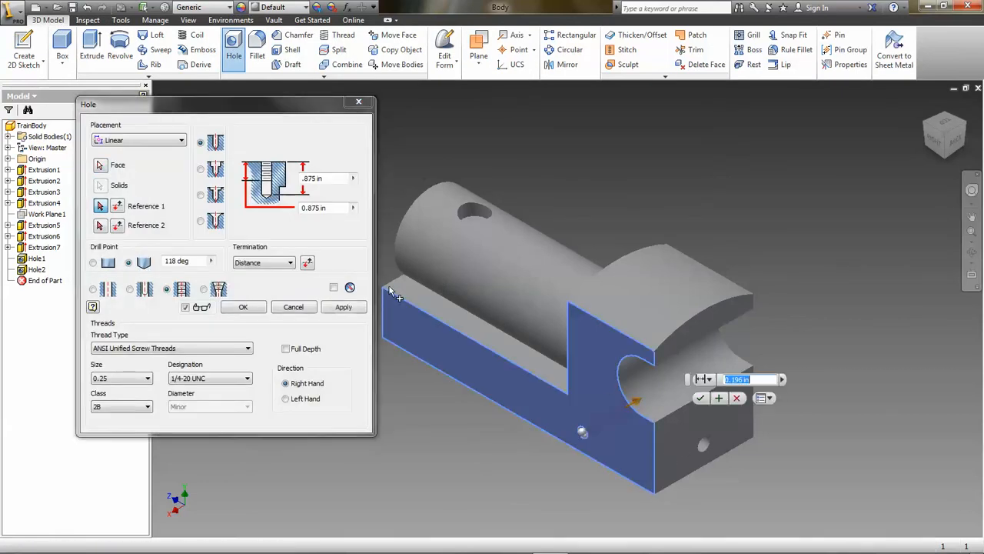
left_click(655, 453)
type("1")
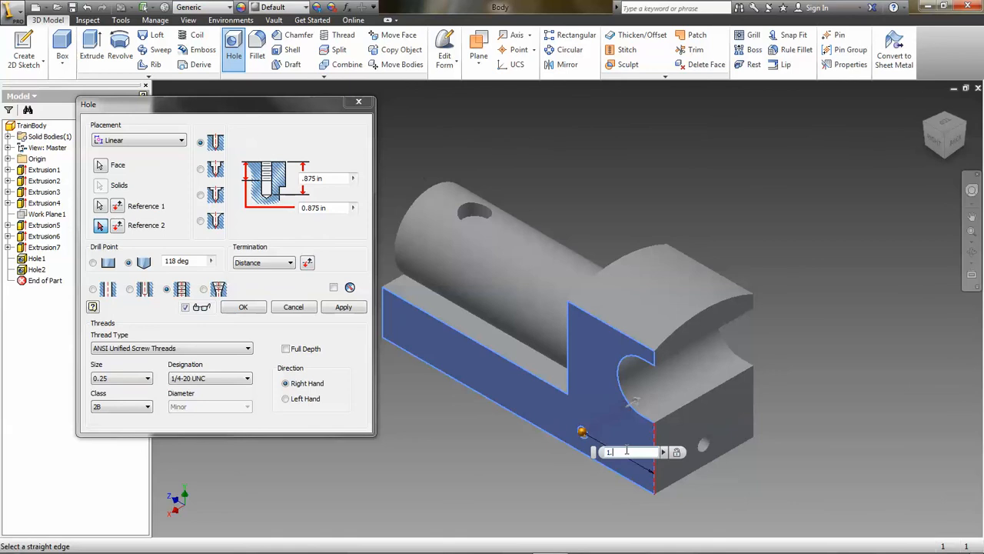
type(".0")
key("Return")
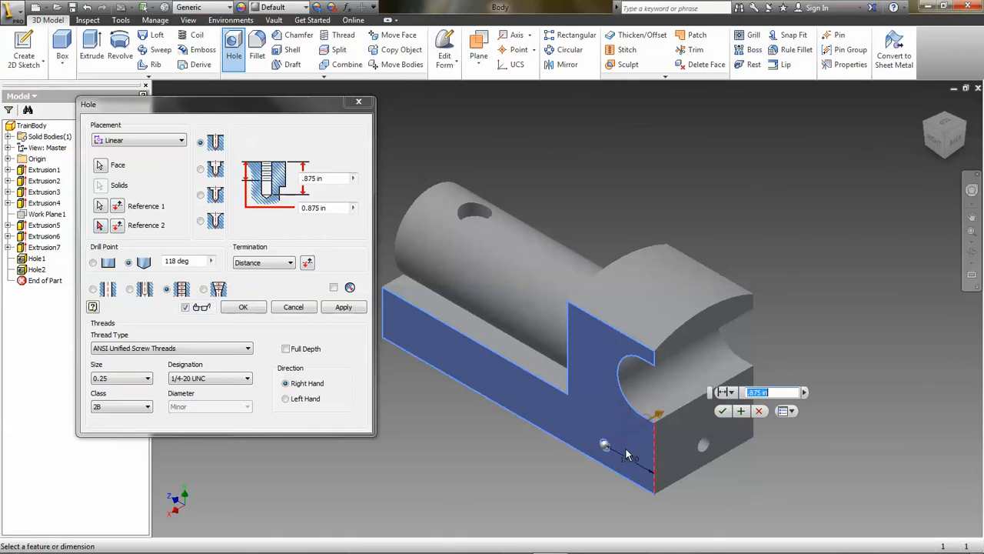
Position the right-side hole 0.5 in from the bottom edge and create it with the same 1/4-20 thread and 0.875 in depth
left_click(99, 226)
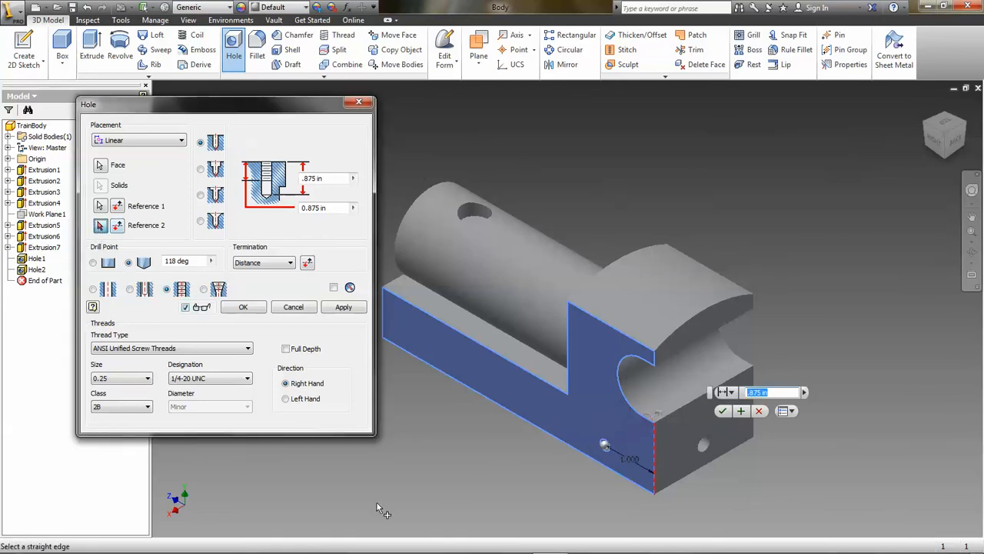
left_click(629, 481)
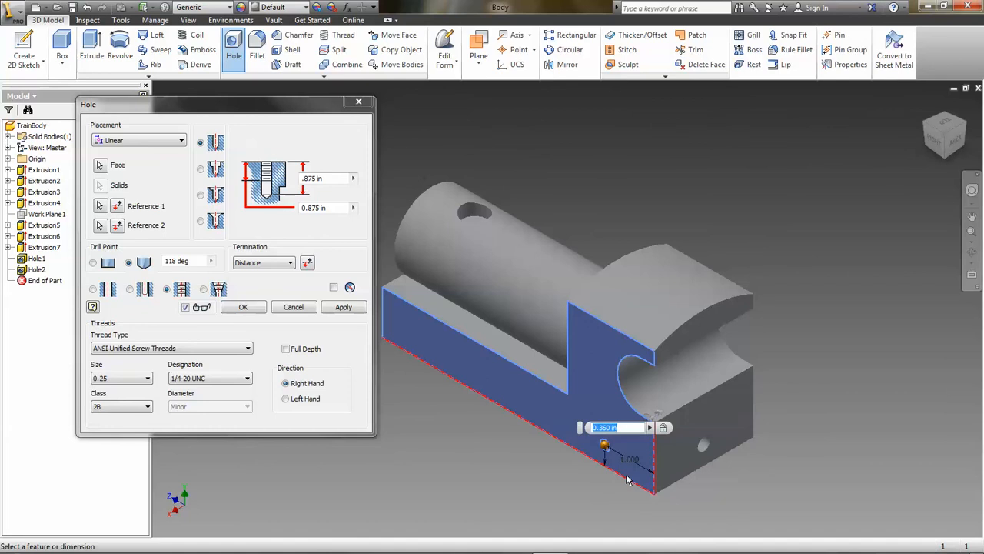
type(".5")
key("Return")
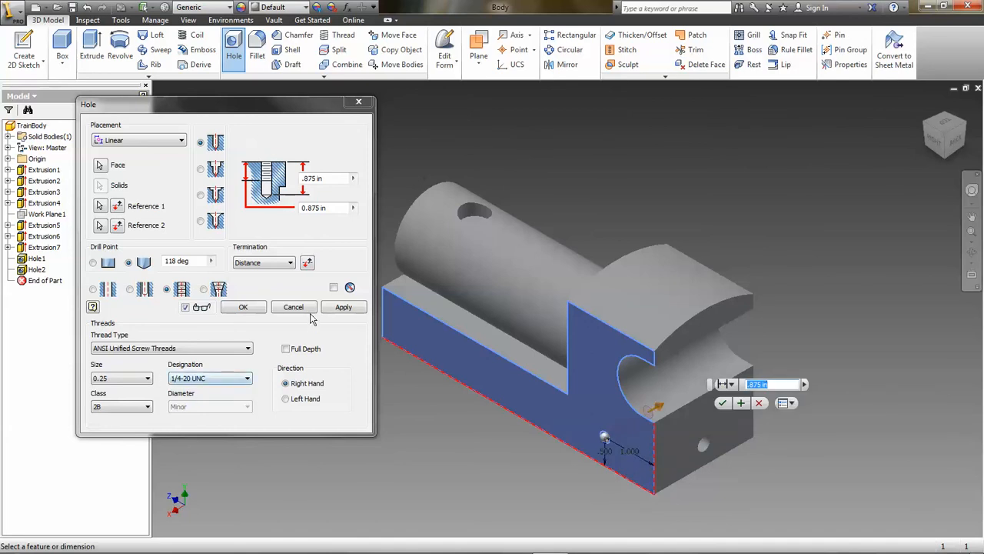
left_click(345, 309)
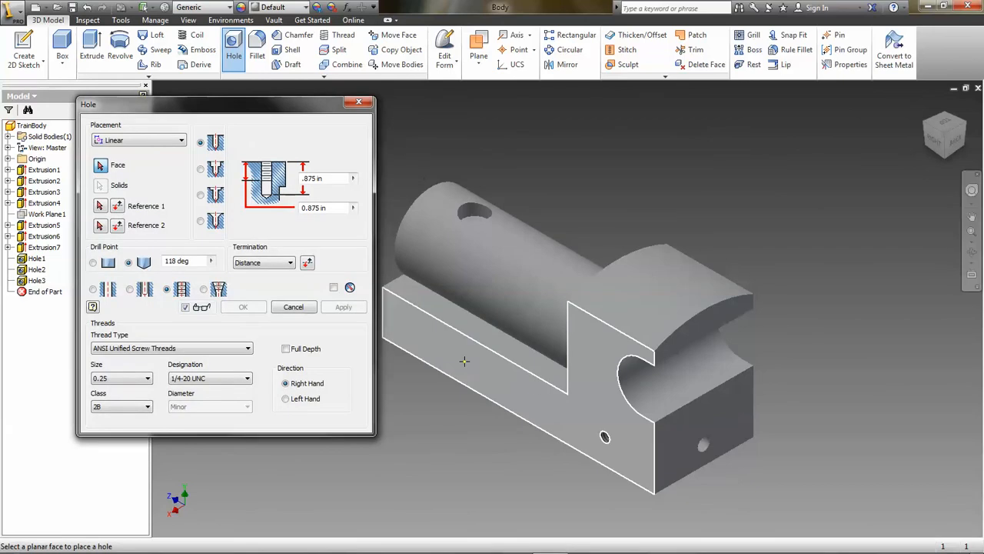
Add another 1/4-20 tapped hole on the right side face, 4.5 in from the rear vertical edge and 0.5 in from the bottom edge
left_click(426, 340)
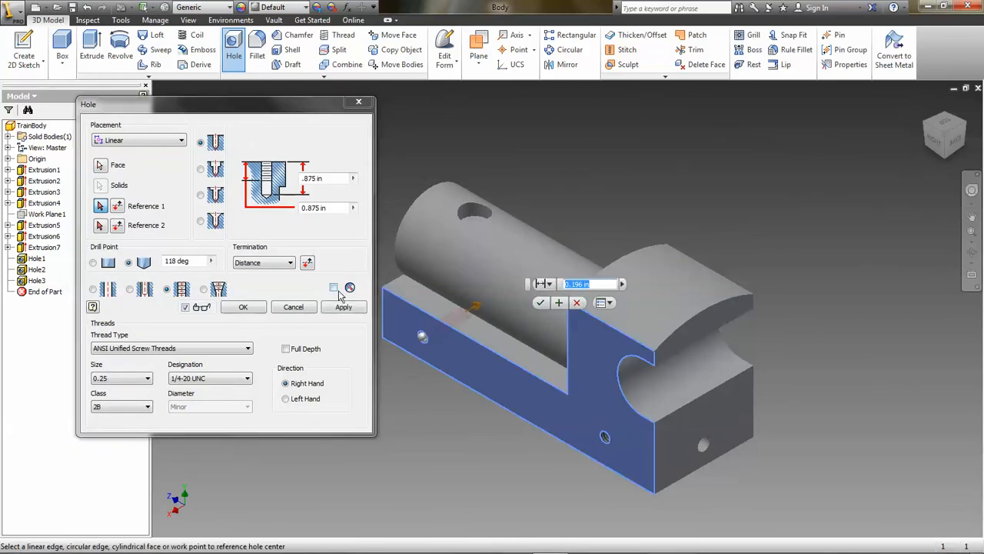
left_click(654, 473)
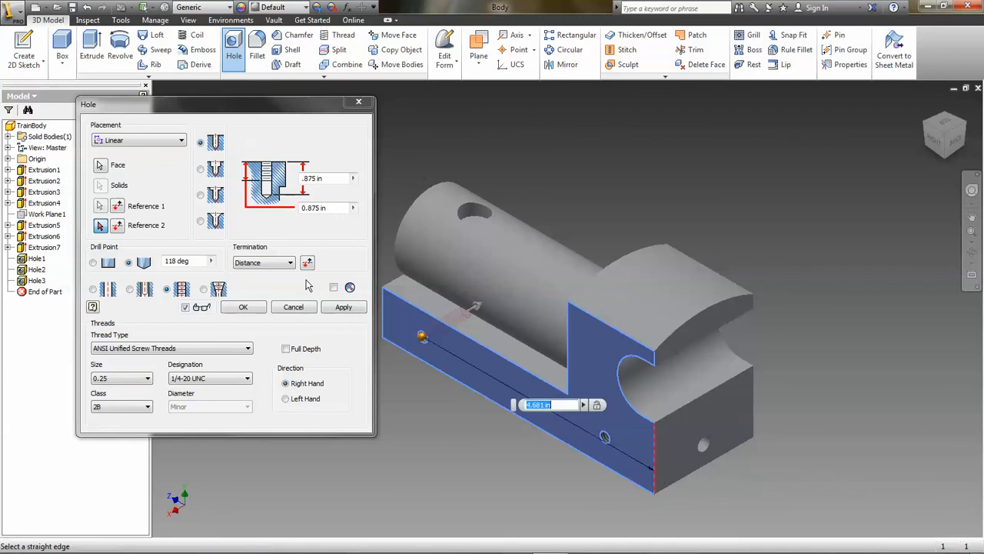
type("4.5")
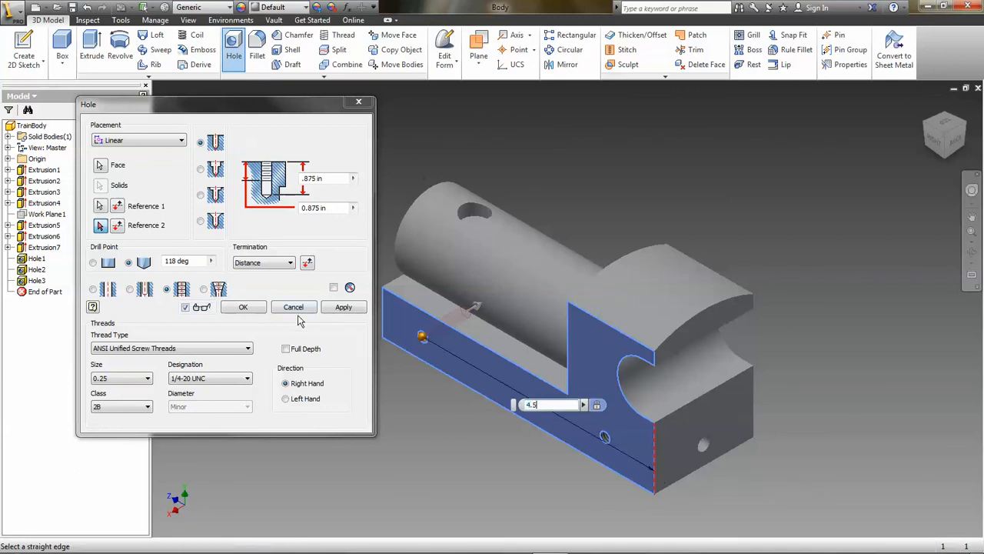
key("Return")
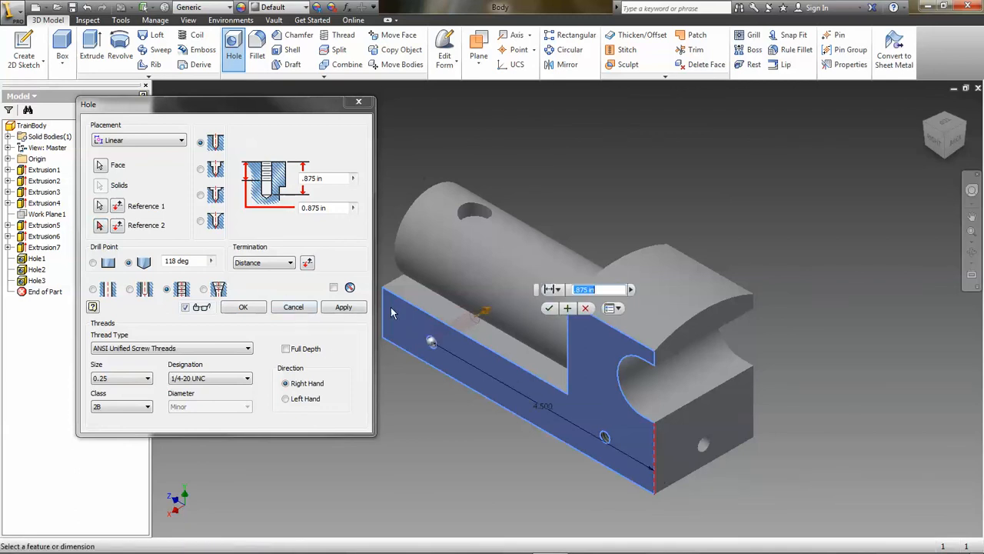
left_click(100, 226)
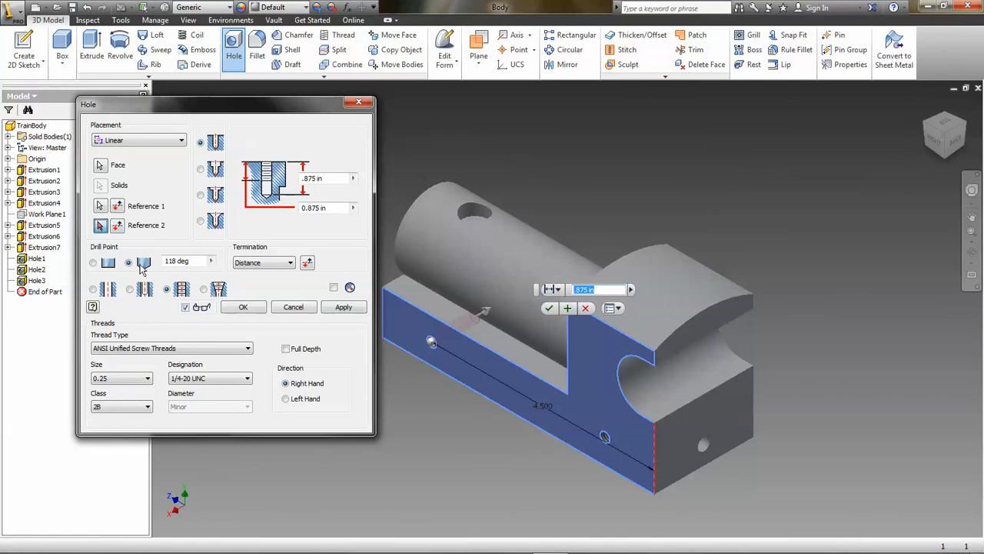
left_click(461, 386)
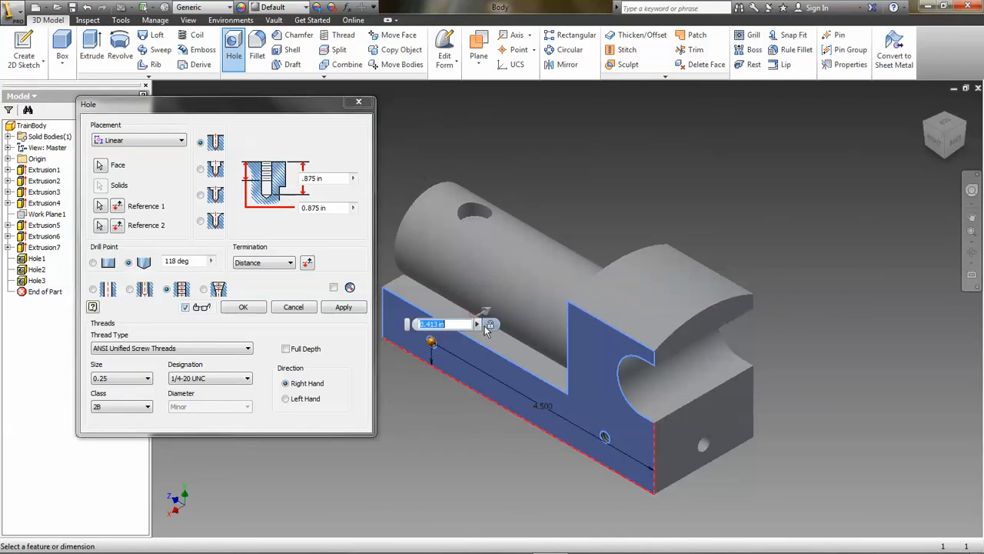
type(".5")
key("Return")
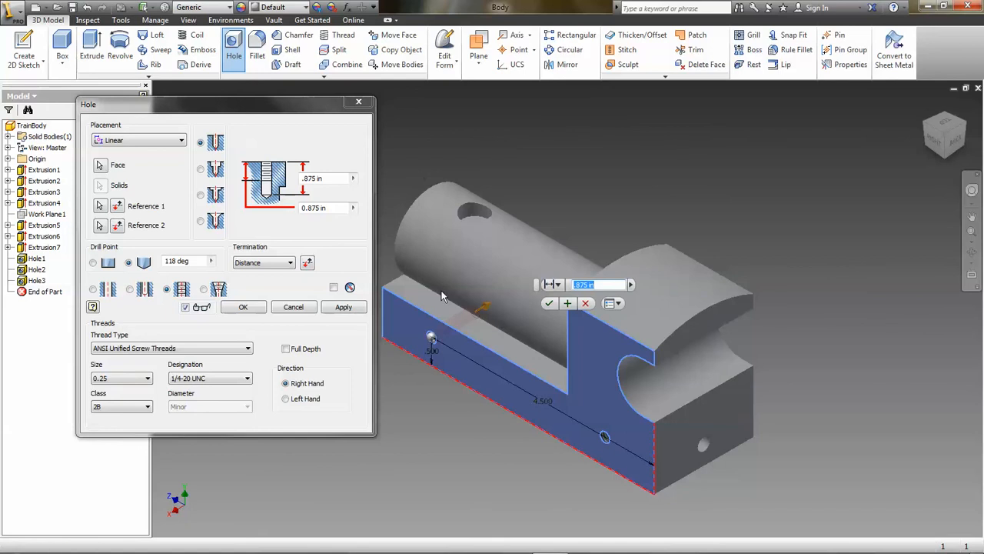
left_click(243, 307)
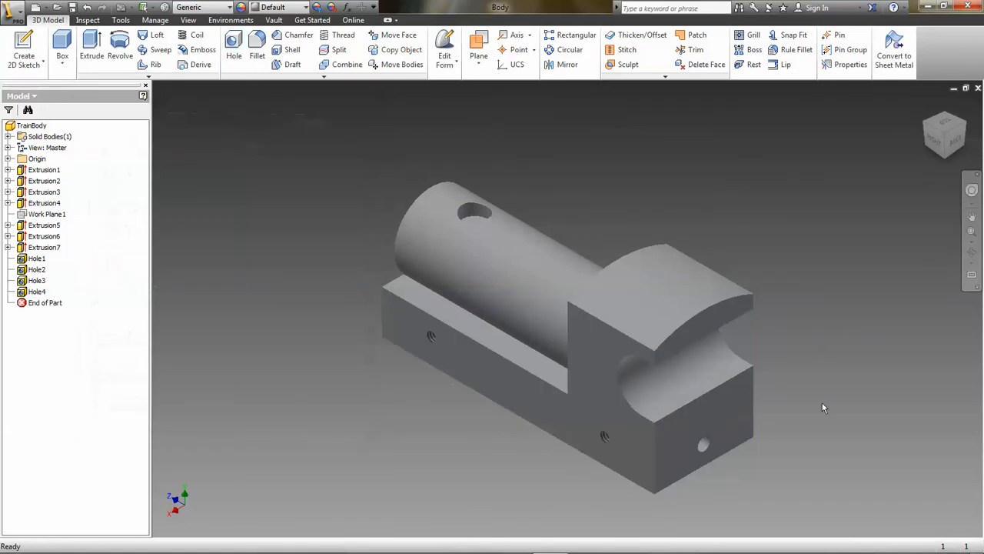
middle_click_drag(828, 443, 958, 206, "shift")
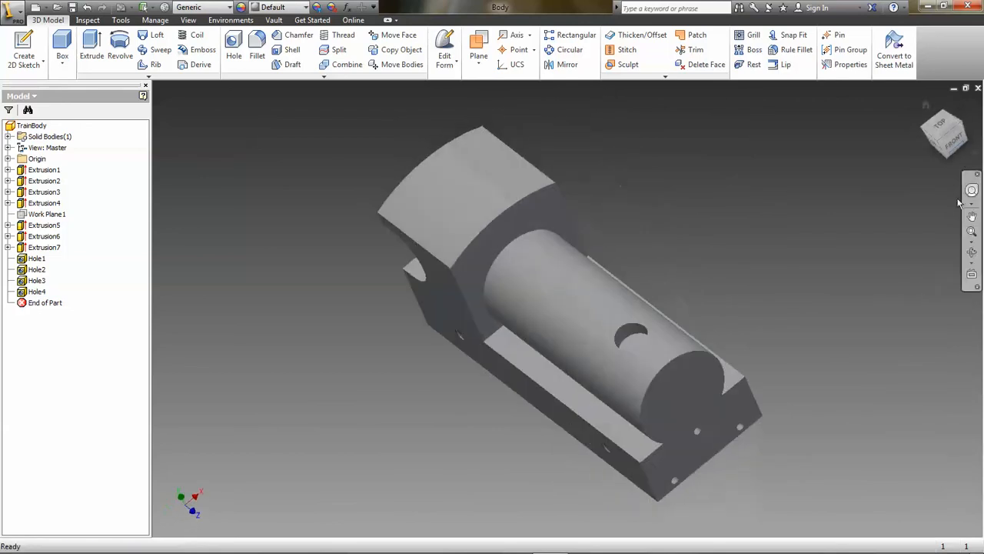
left_click(945, 146)
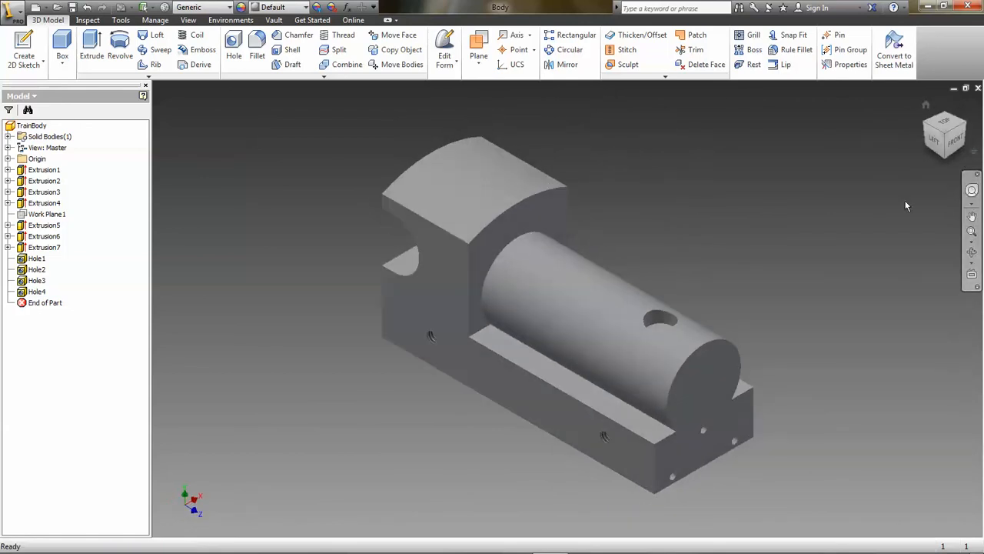